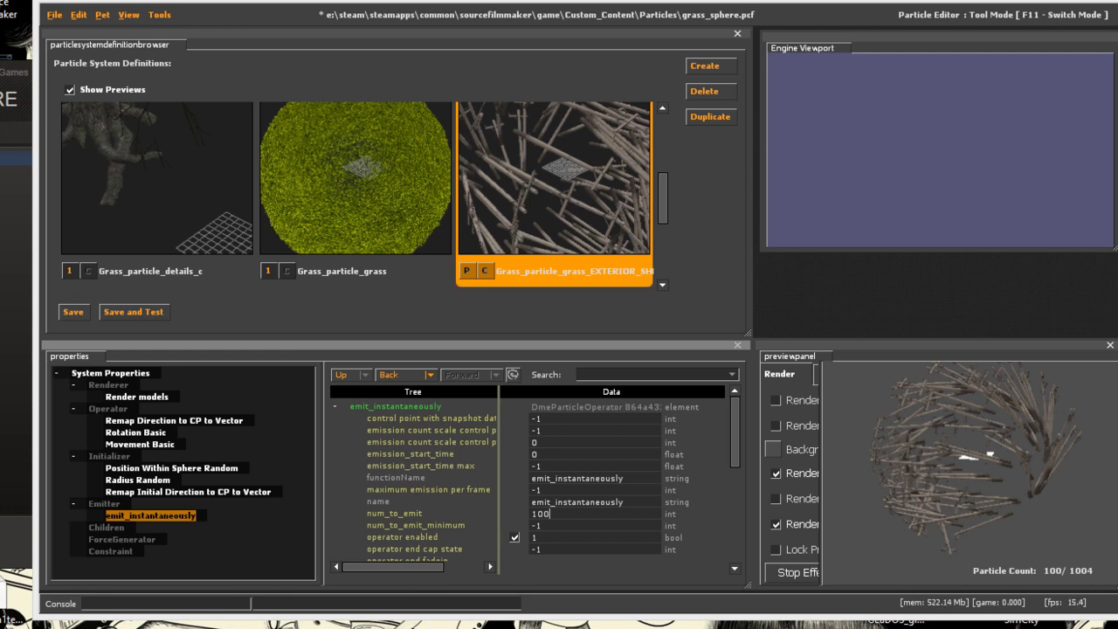
Leave the grass_sphere.pcf preview for the browser showing the Particle Sphere tutorial video
left_click(954, 475)
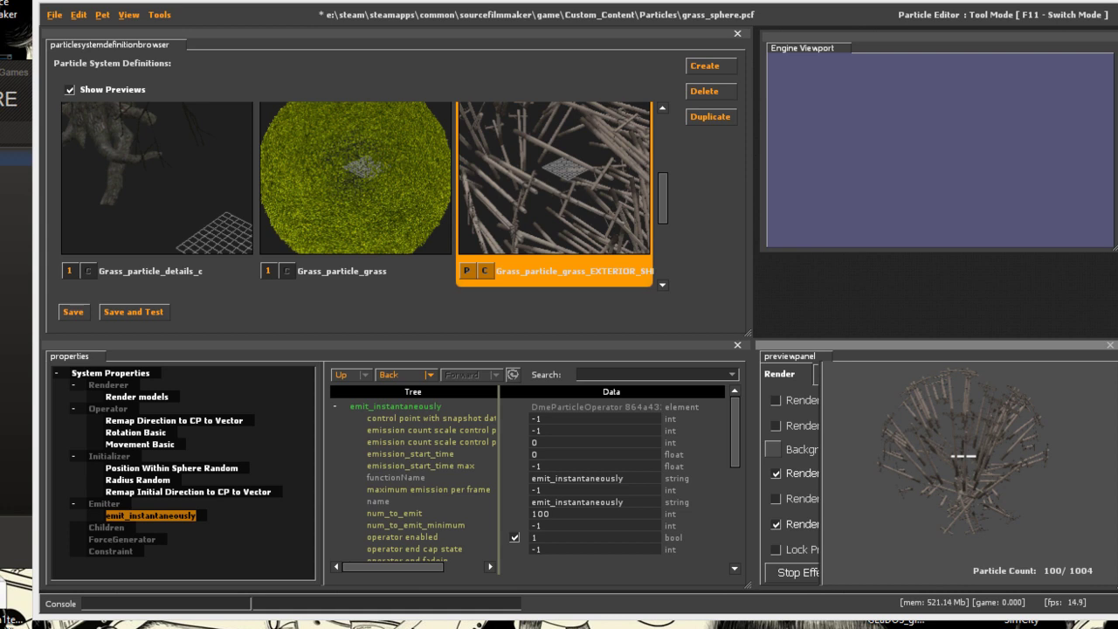
key("alt+Tab")
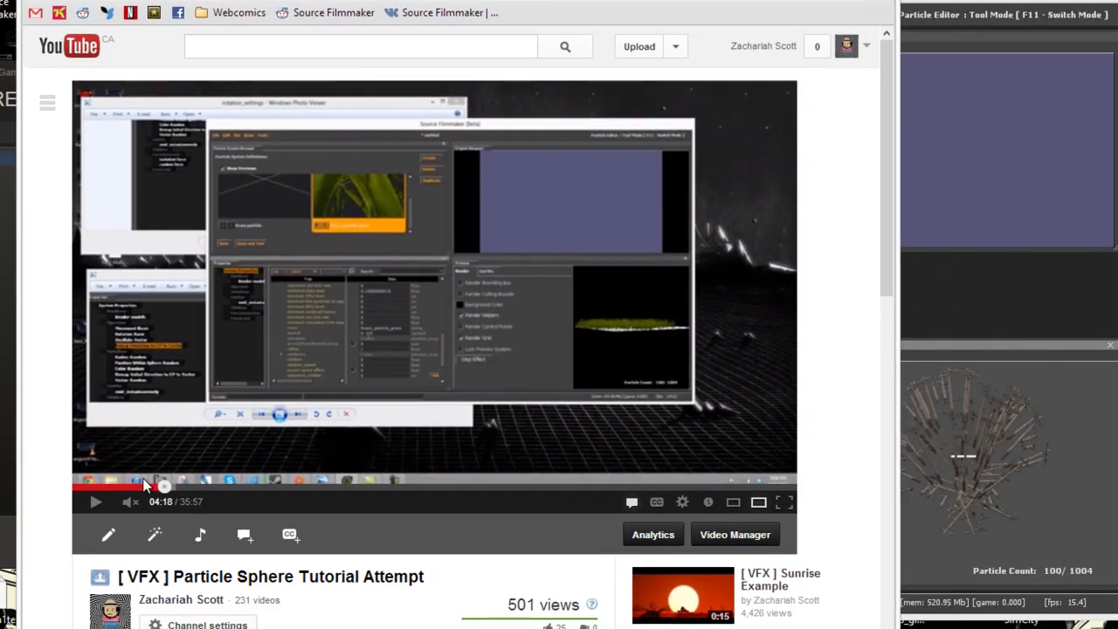
Scrub the tutorial video to 08:41, then around 27 minutes, and pause at 27:03
left_click(96, 502)
left_click(251, 483)
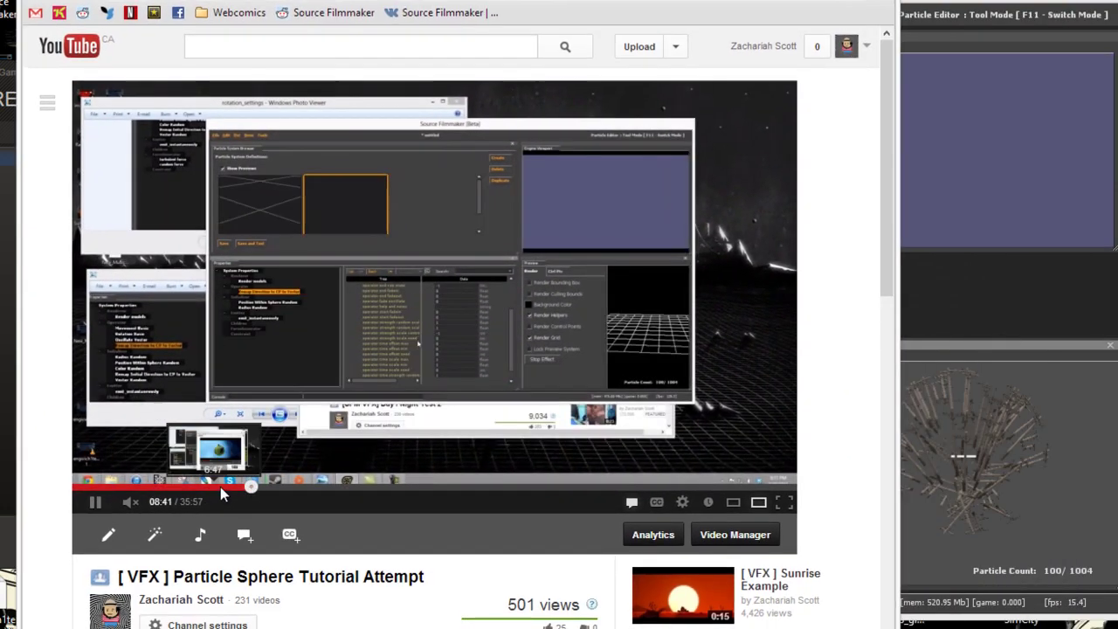
left_click(613, 487)
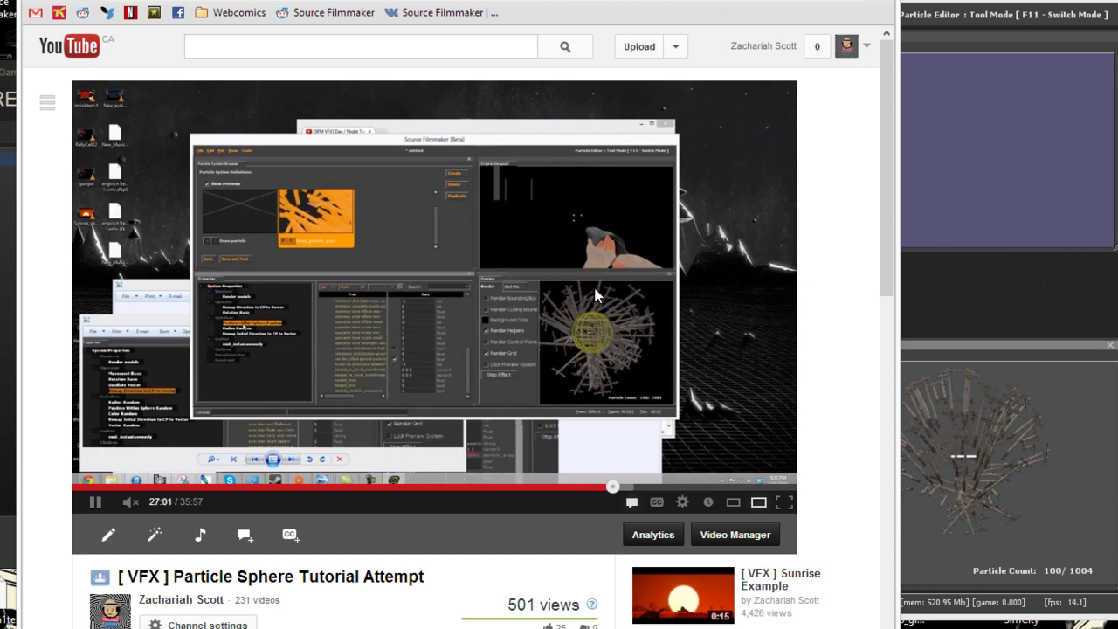
left_click(96, 504)
Back in Source Filmmaker, set Render models' 'orient model z to normal' to 1 so poles radiate outward
key("alt+Tab")
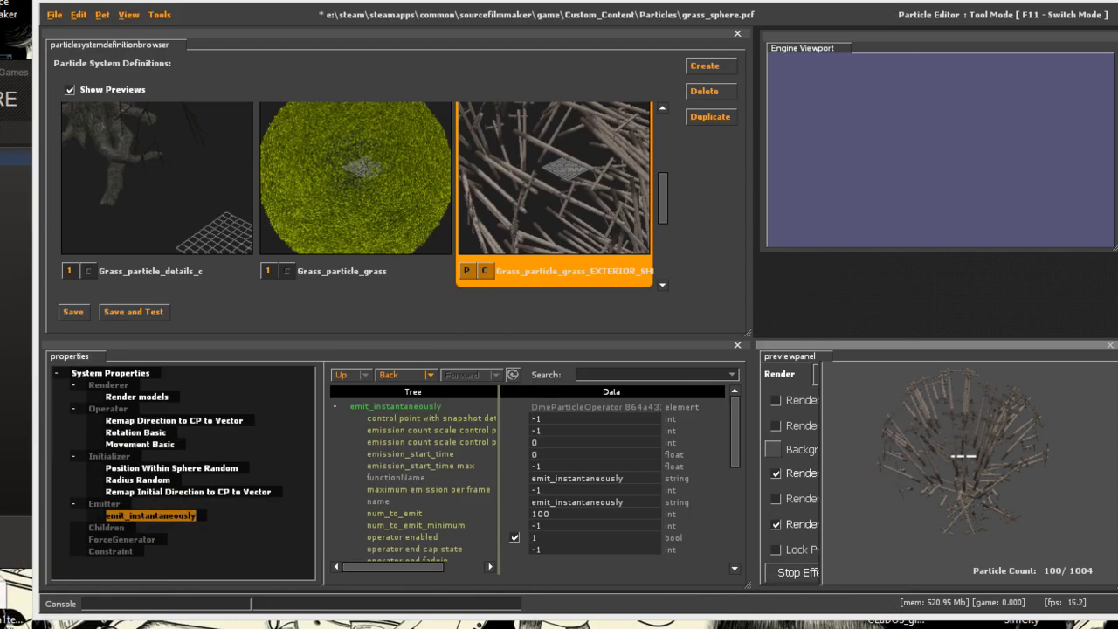
left_click_drag(799, 3, 771, 15)
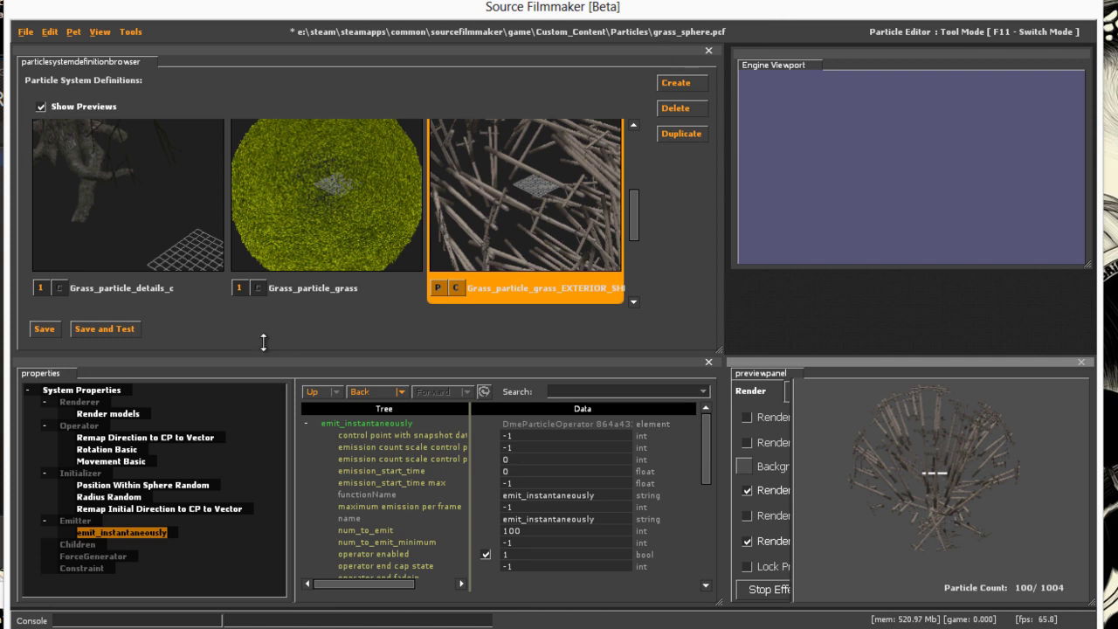
left_click(118, 416)
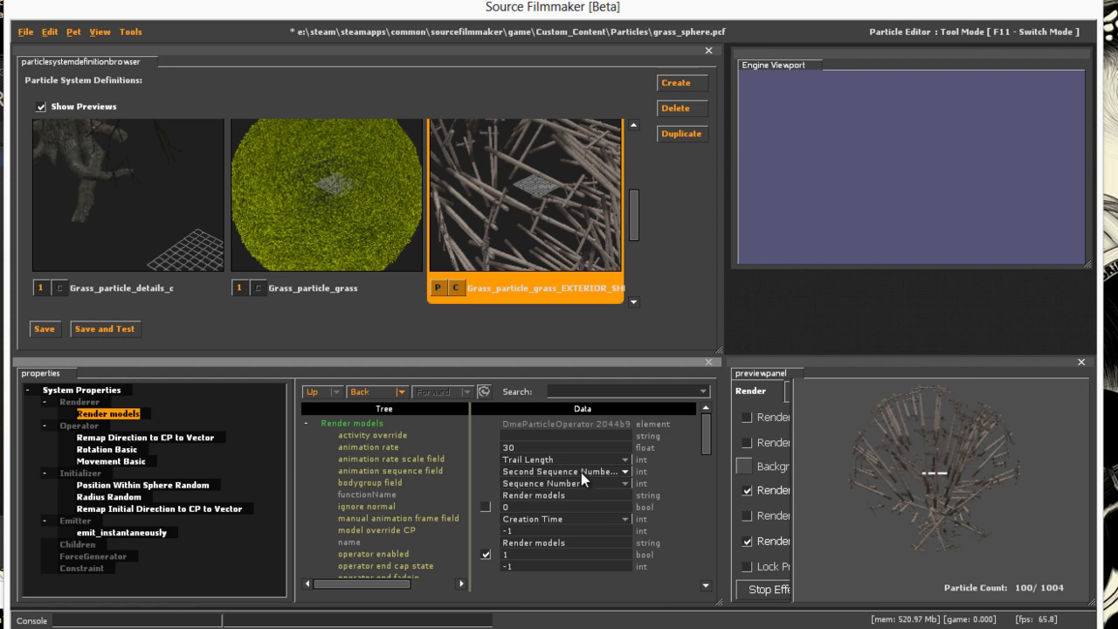
scroll(581, 473, "down", 5)
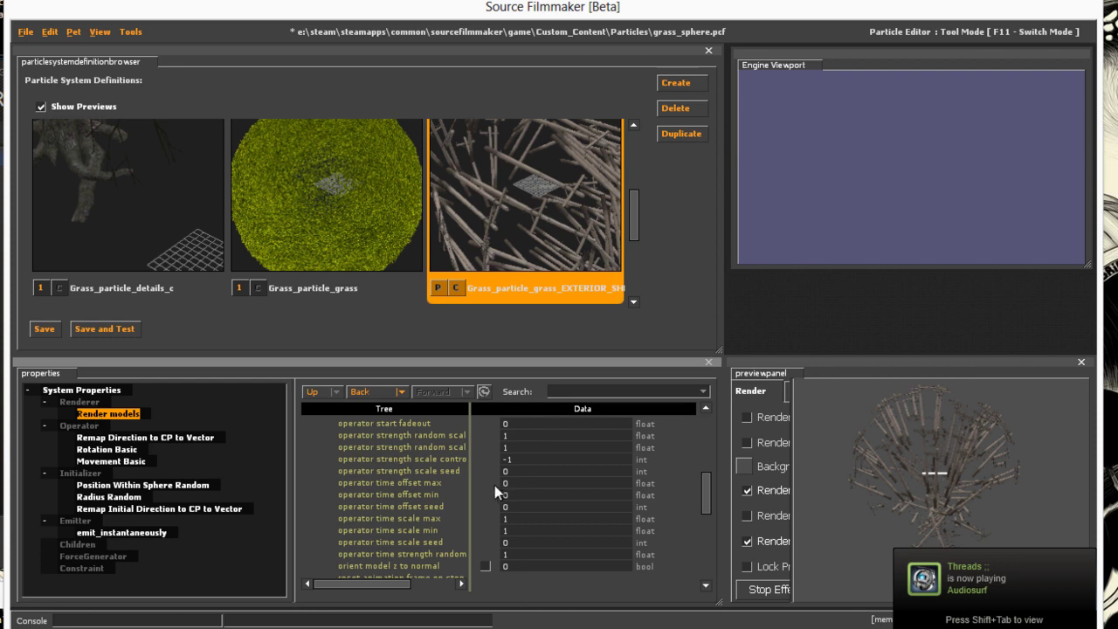
scroll(493, 505, "down", 3)
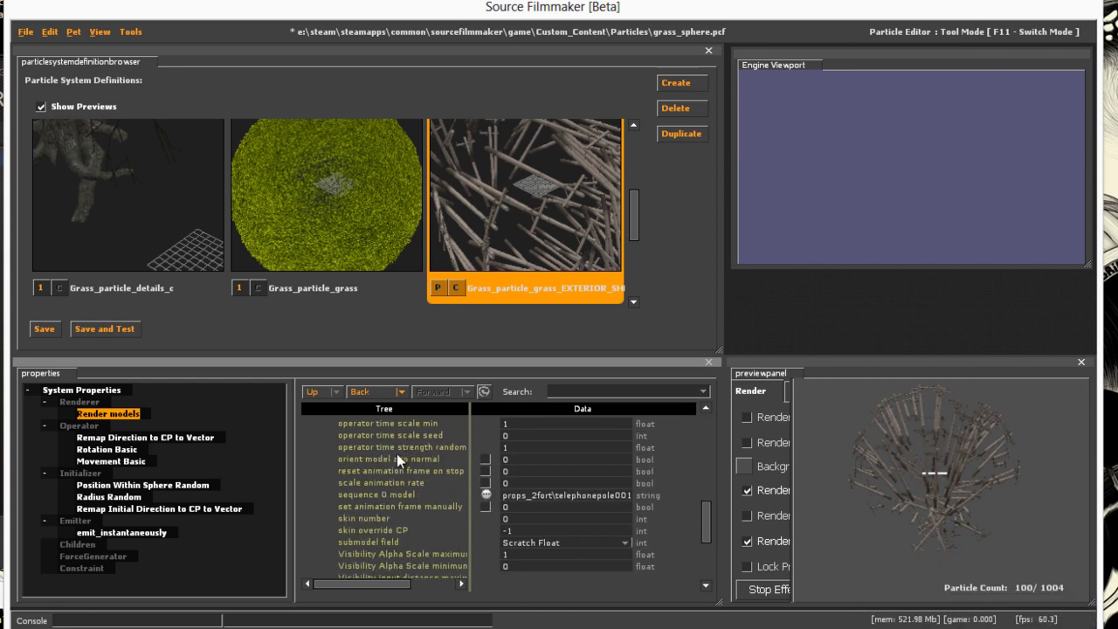
left_click(341, 457)
left_click_drag(931, 462, 933, 488)
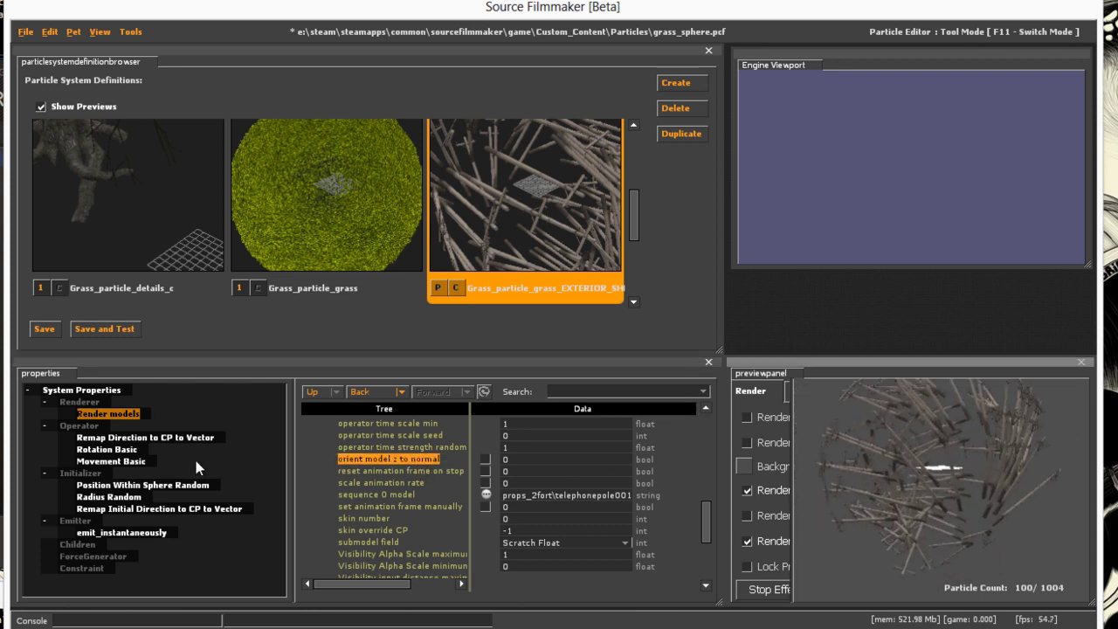
left_click(487, 459)
scroll(941, 497, "down", 2)
mouse_move(941, 489)
left_mouse_down()
mouse_move(797, 495)
mouse_move(934, 481)
mouse_move(933, 491)
mouse_move(946, 469)
left_mouse_up()
scroll(947, 469, "up", 3)
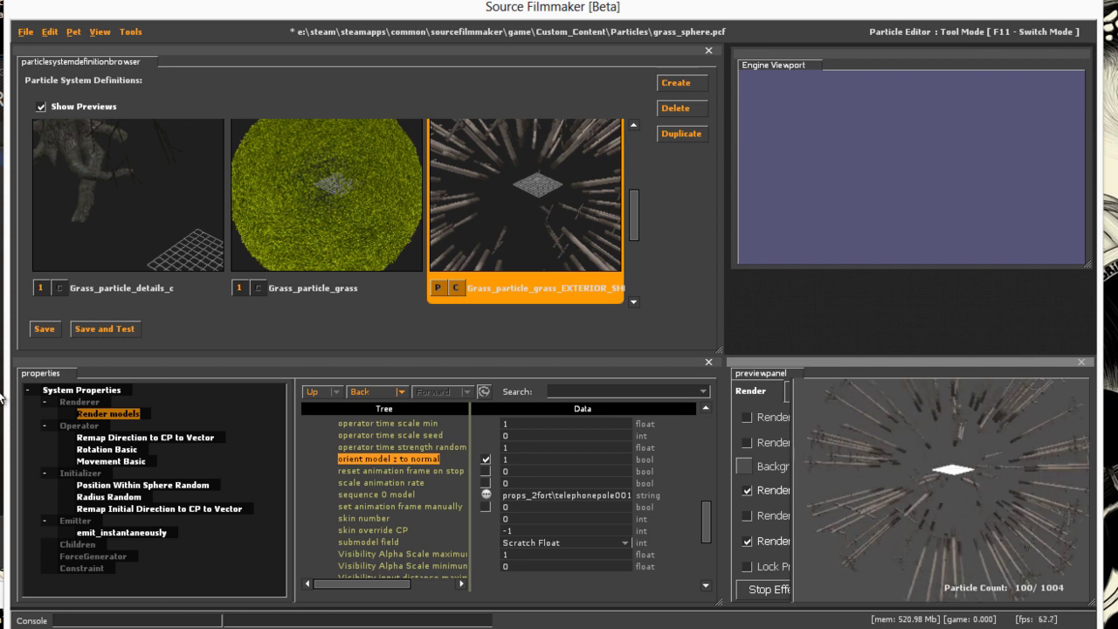
Replace the telephone-pole model with de_aztec\aztec_grass_field.mdl and inspect the resulting grass sphere
left_click(487, 495)
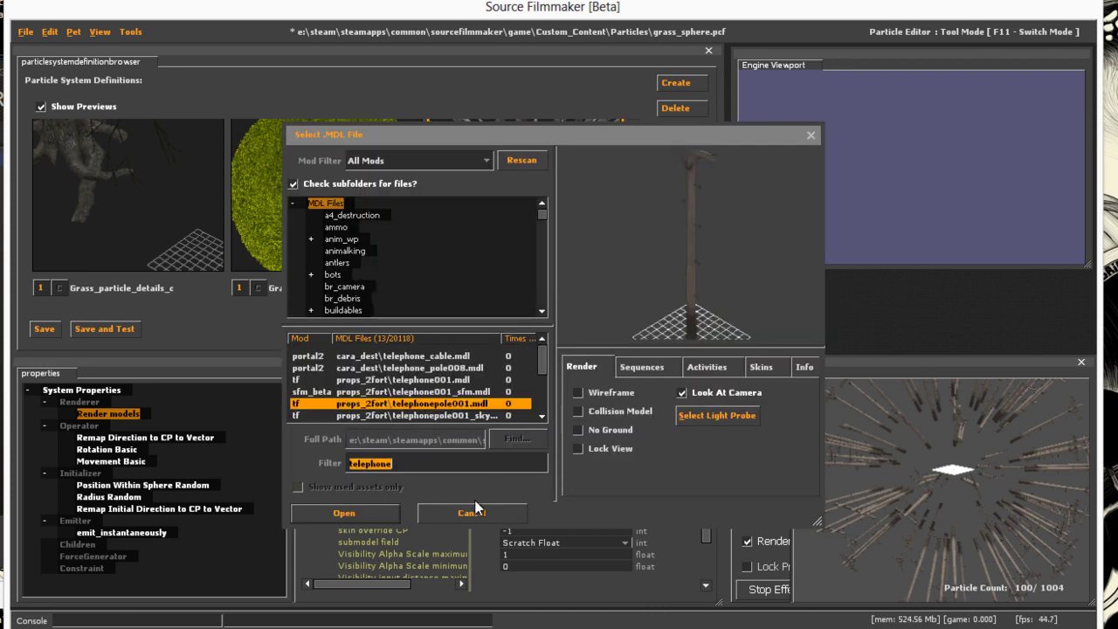
type("aztec")
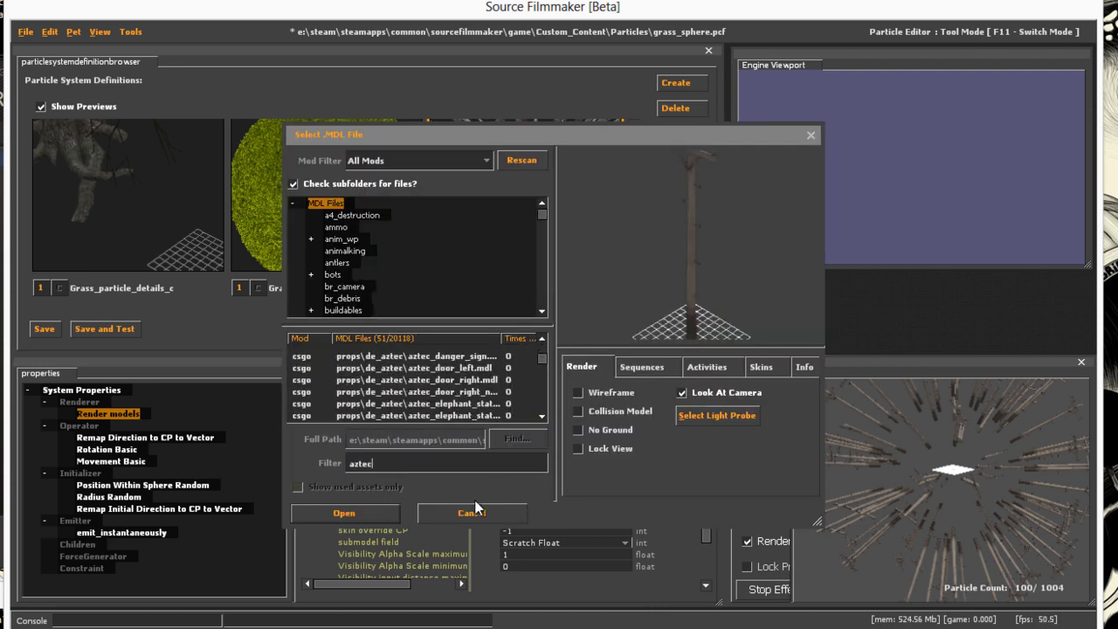
left_click(481, 358)
key("Up")
key("Up")
key("Up")
key("Up")
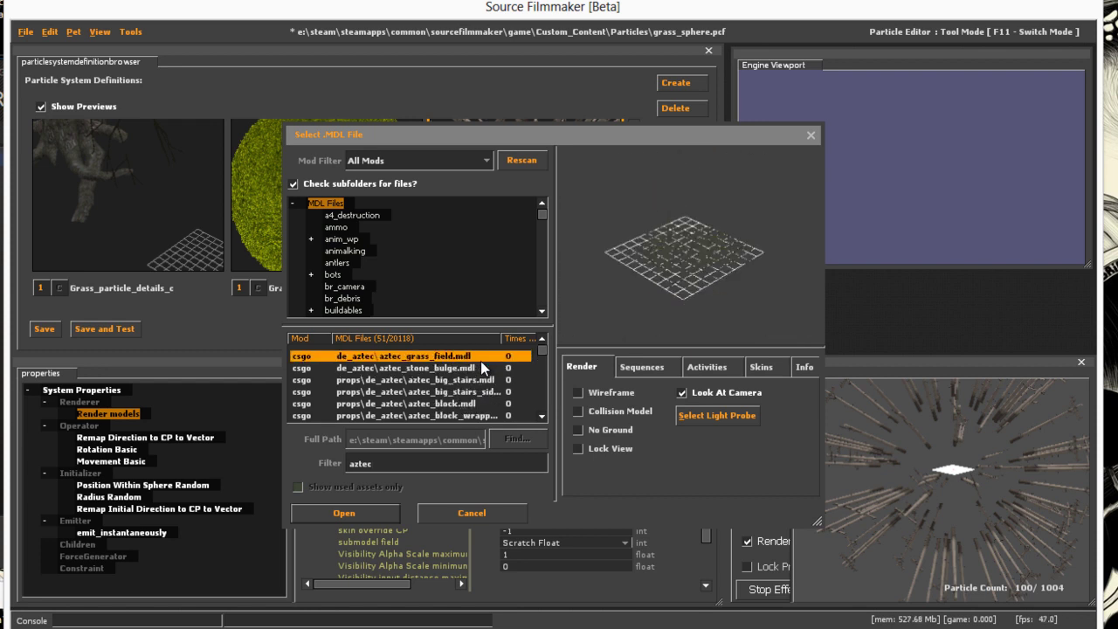
left_click(343, 514)
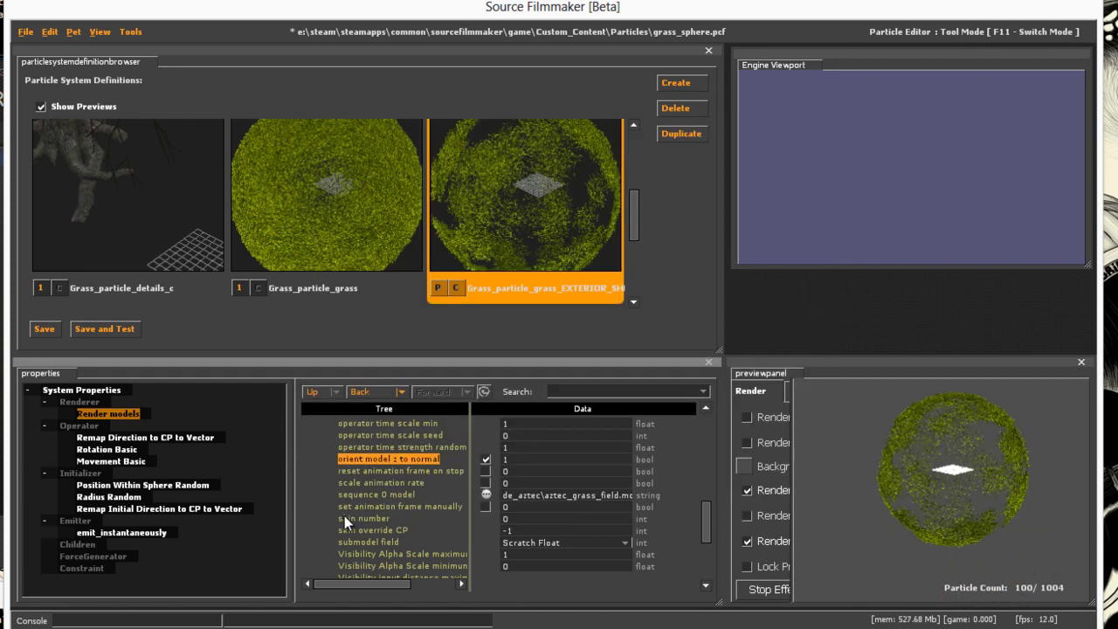
left_click_drag(937, 508, 939, 459)
right_click_drag(938, 459, 937, 486)
left_click_drag(937, 486, 1052, 489)
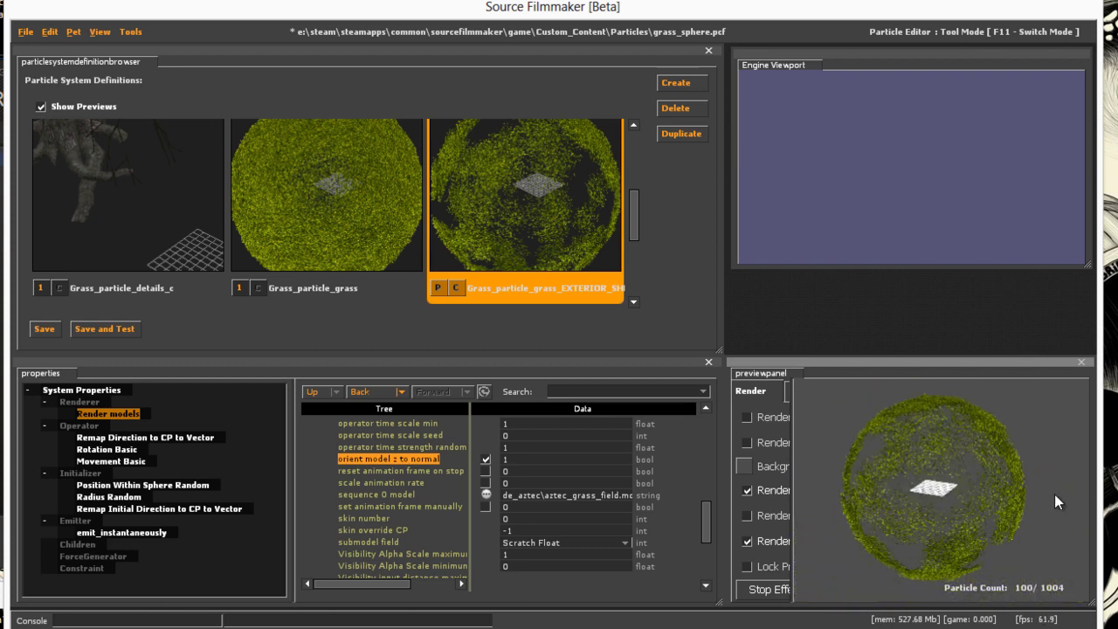
Change emit_instantaneously's num_to_emit to 750 and inspect the densely covered sphere
left_click(98, 532)
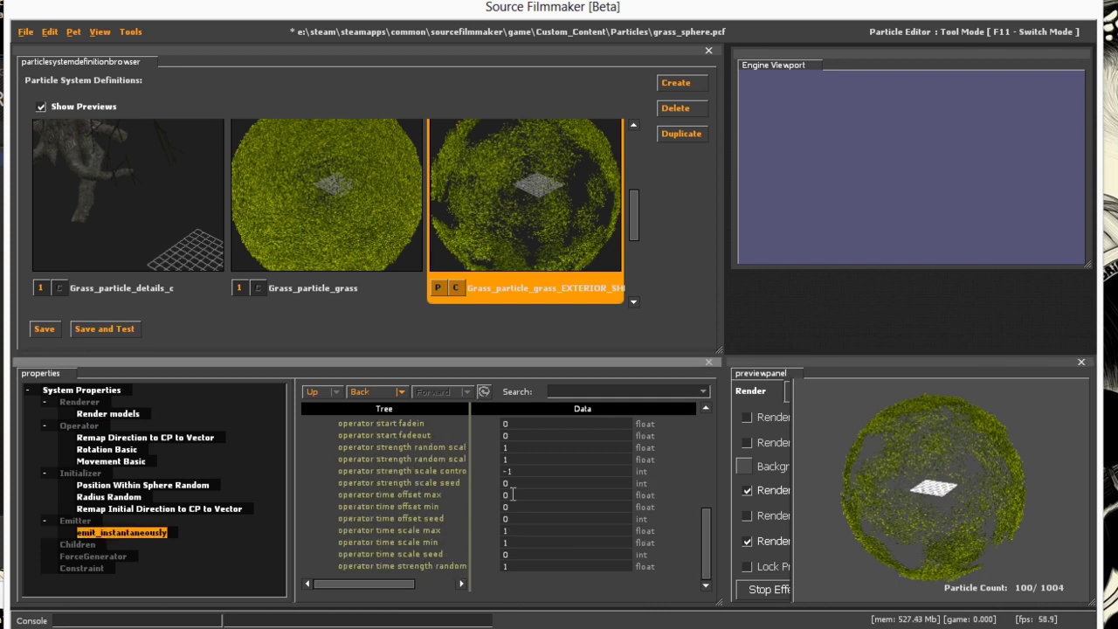
double_click(551, 528)
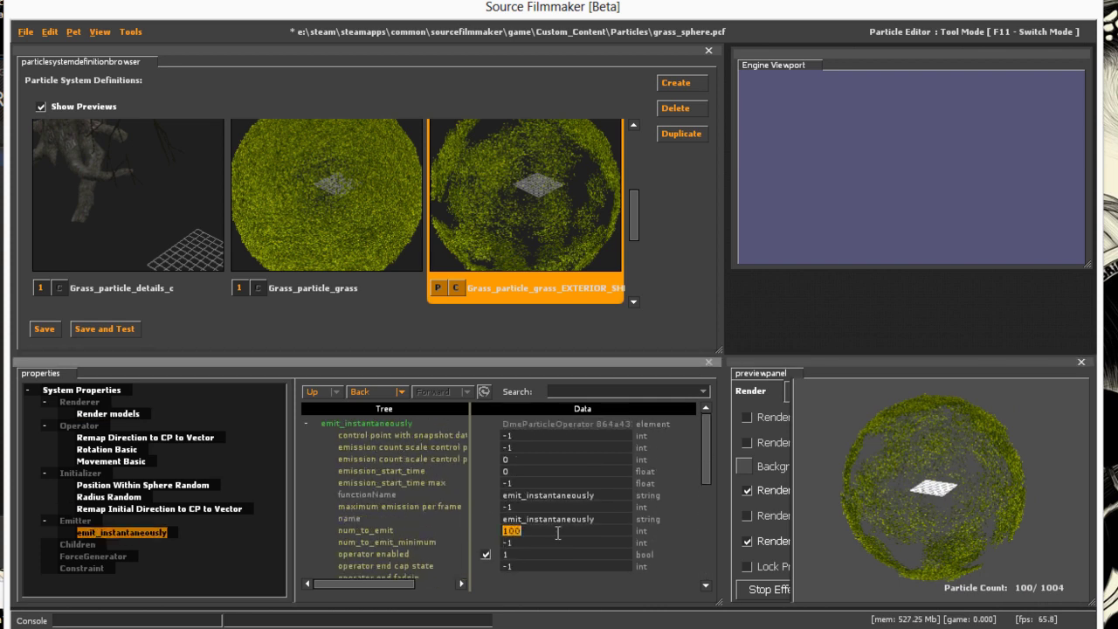
type("750")
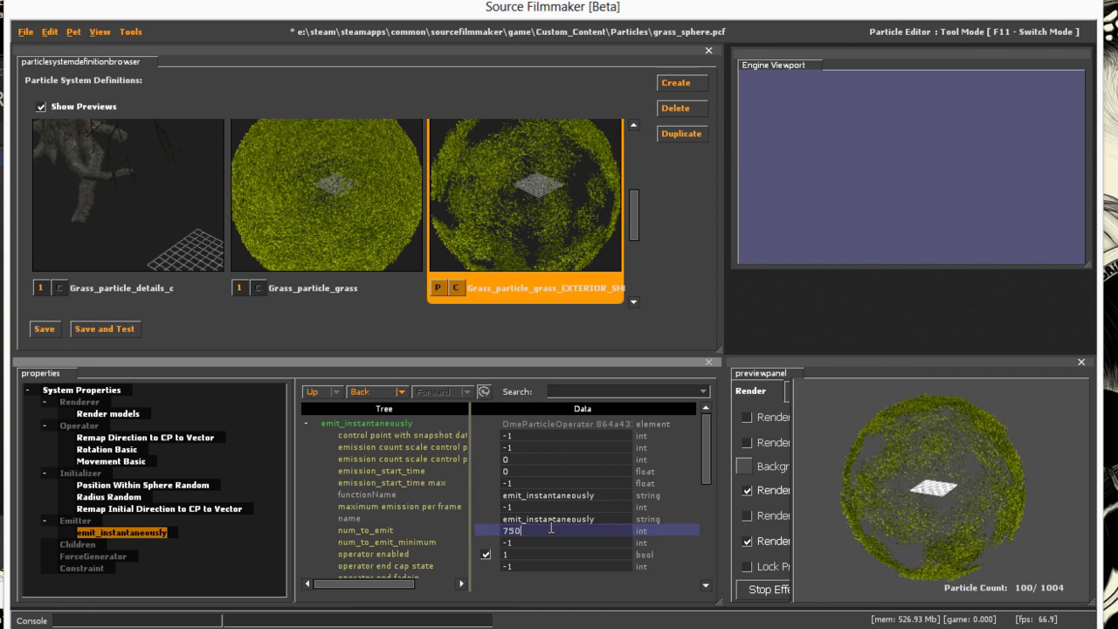
key("Return")
left_click_drag(901, 492, 985, 491)
scroll(941, 494, "up", 3)
scroll(943, 483, "down", 4)
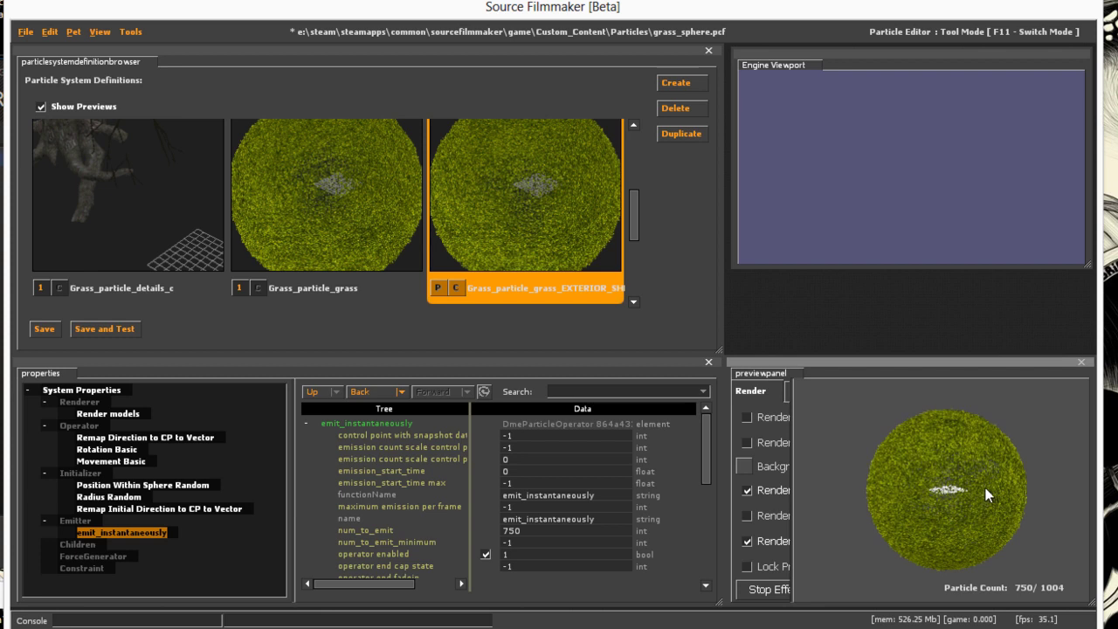
scroll(941, 498, "up", 2)
left_click_drag(943, 487, 933, 521)
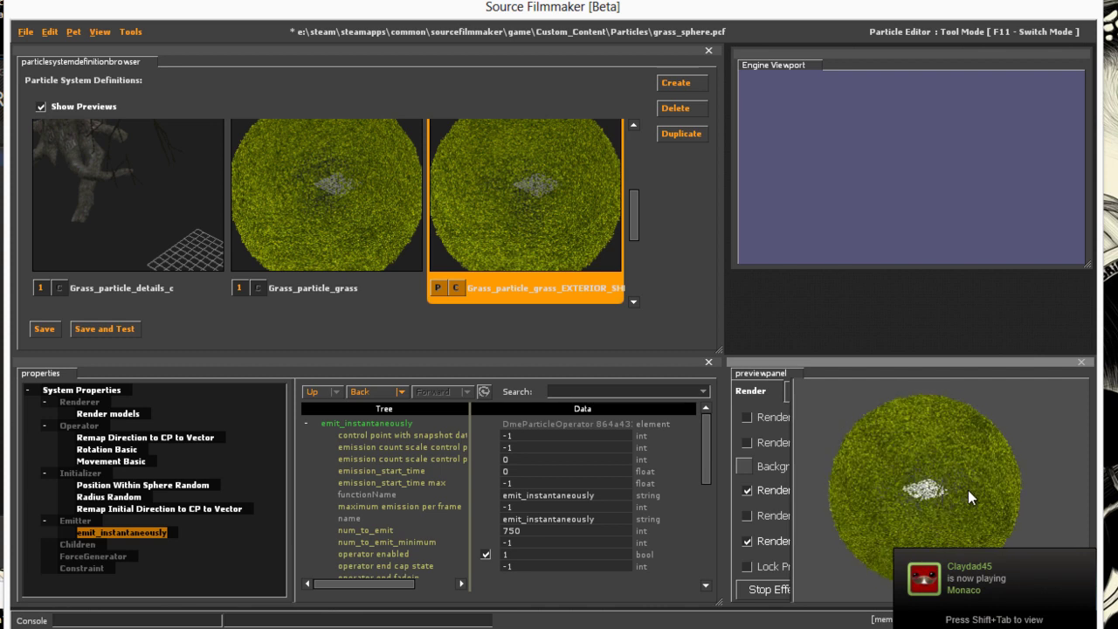
Create an empty particle system definition named Grass_Particle_parent and select it
left_click(692, 80)
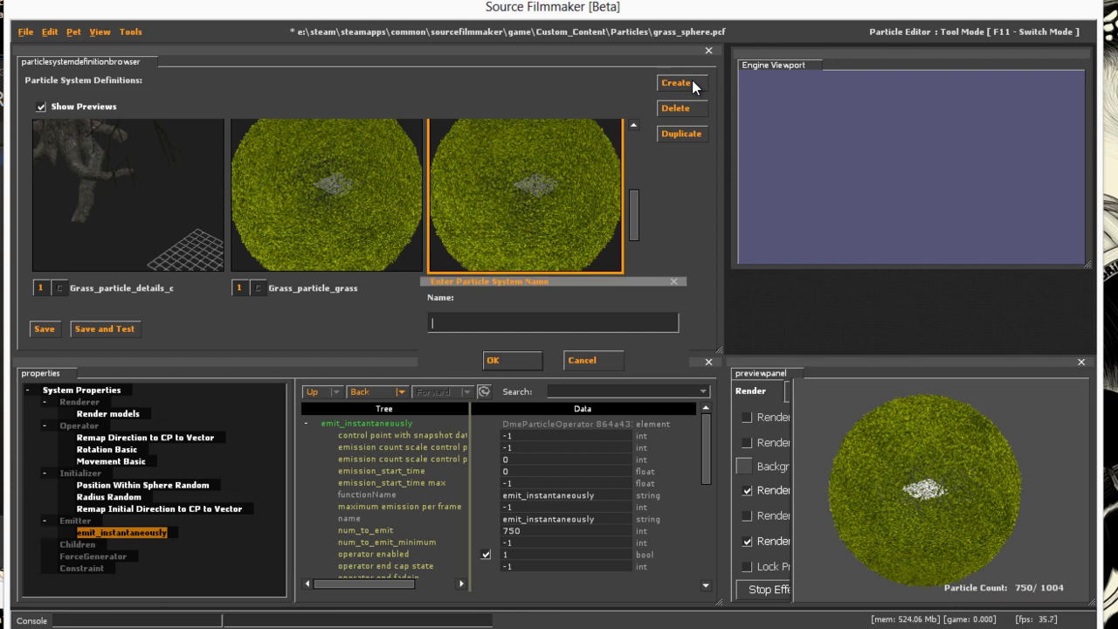
type("Grass_Particle_parent")
key("Return")
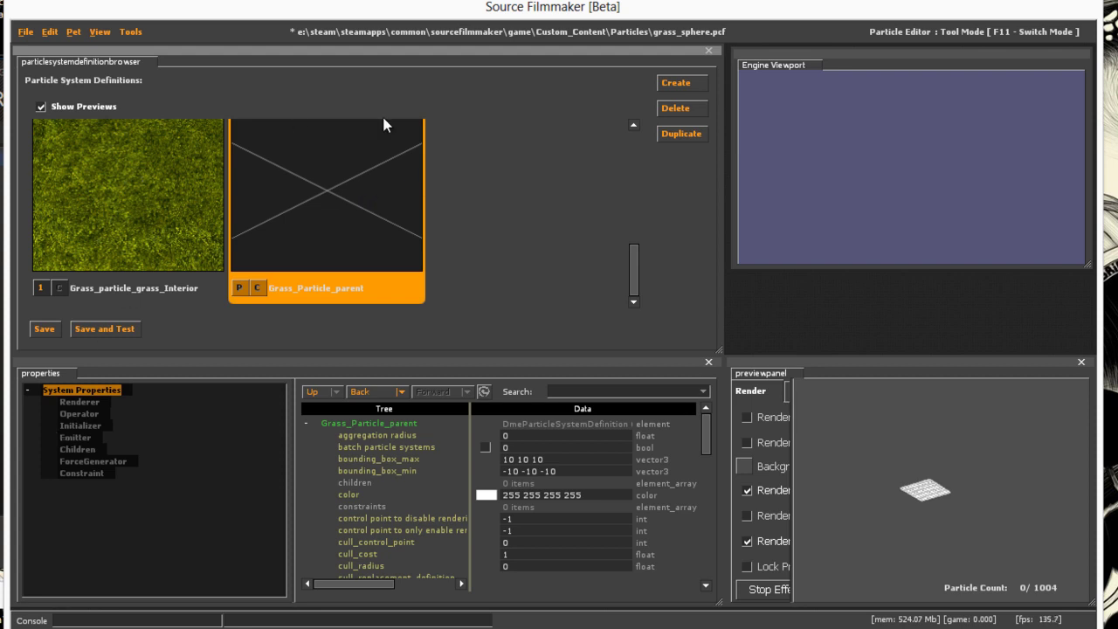
left_click_drag(948, 469, 843, 412)
left_click(434, 272)
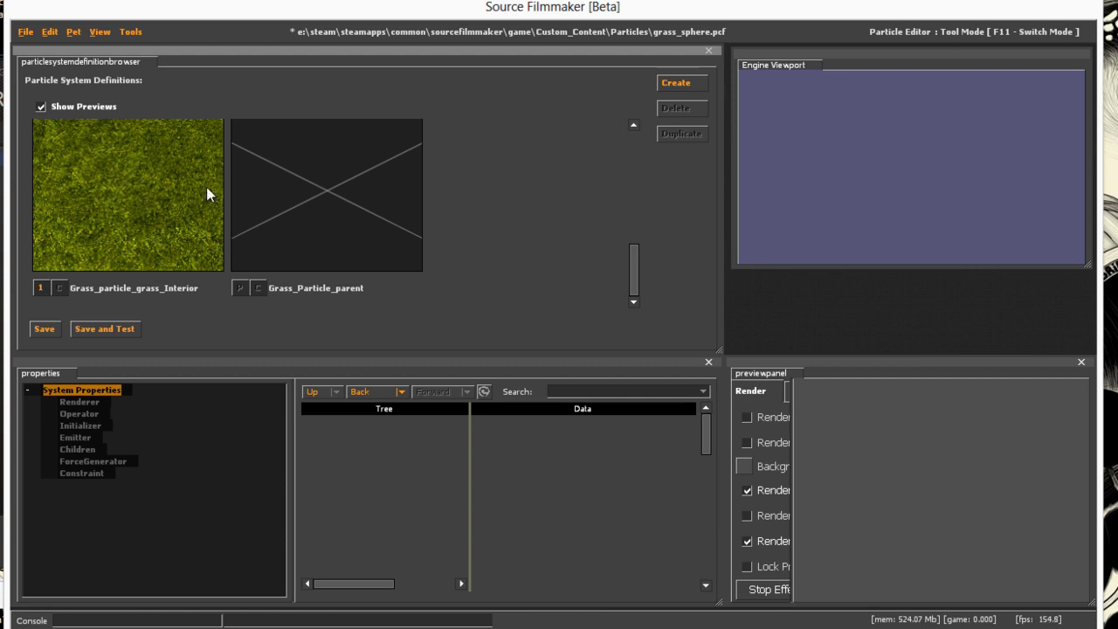
left_click(362, 219)
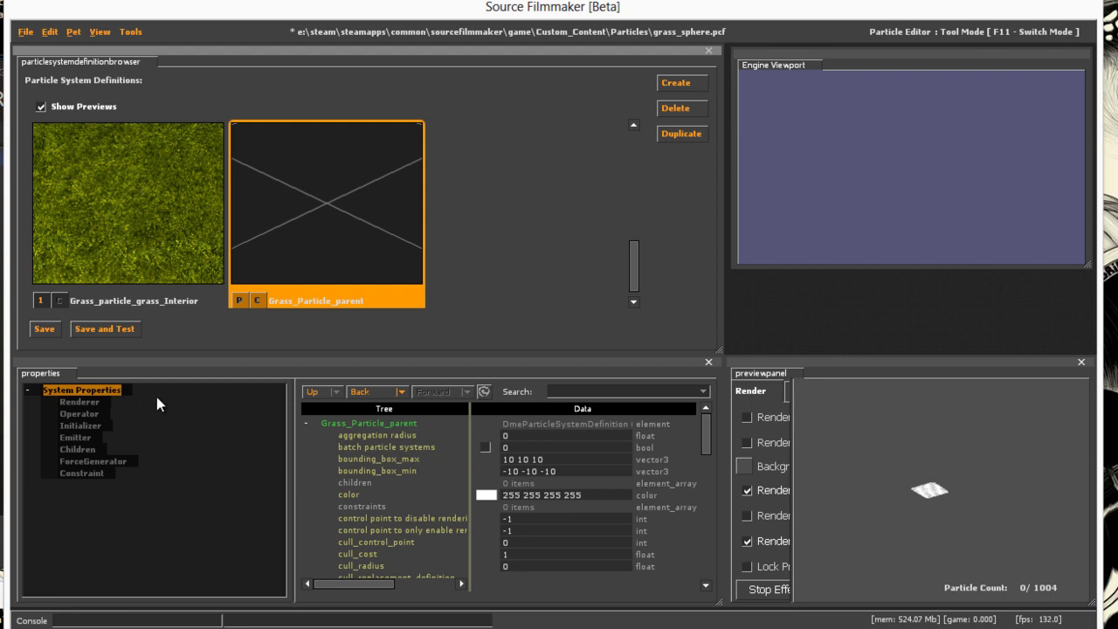
scroll(262, 271, "up", 3)
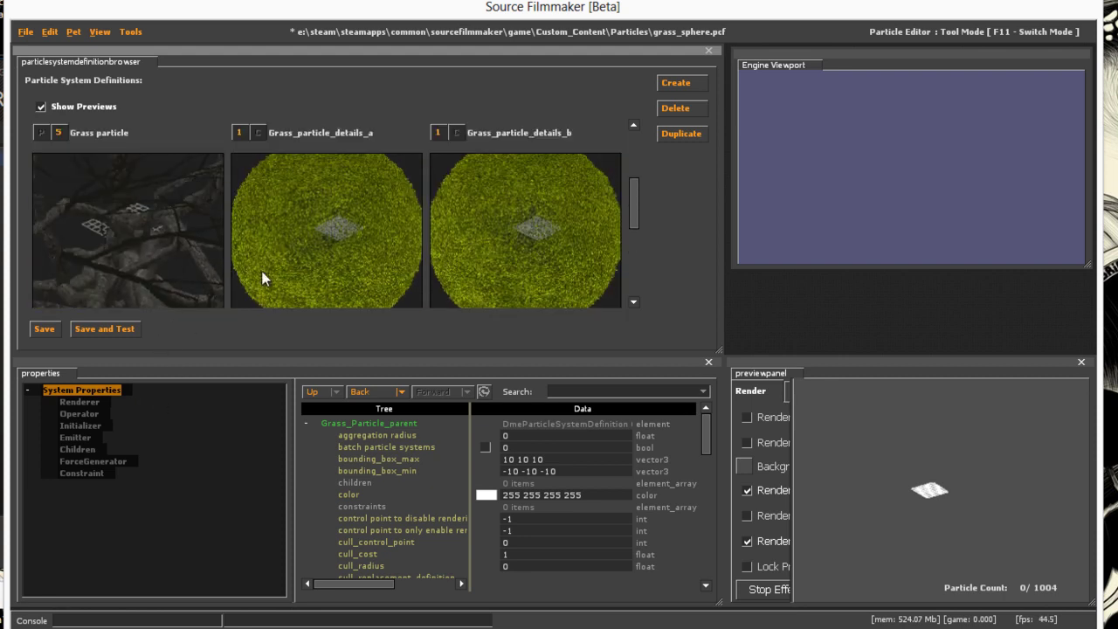
scroll(261, 271, "down", 1)
scroll(280, 262, "down", 2)
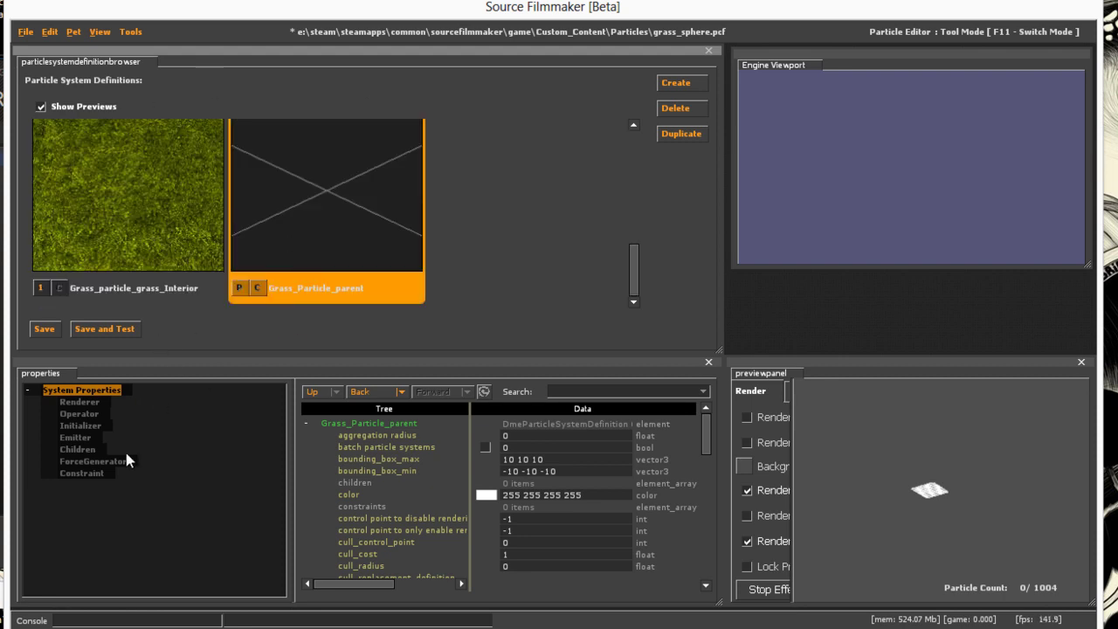
Add Grass_particle_grass_EXTERIOR_SHELL_A to the parent's Children list
left_click(101, 452)
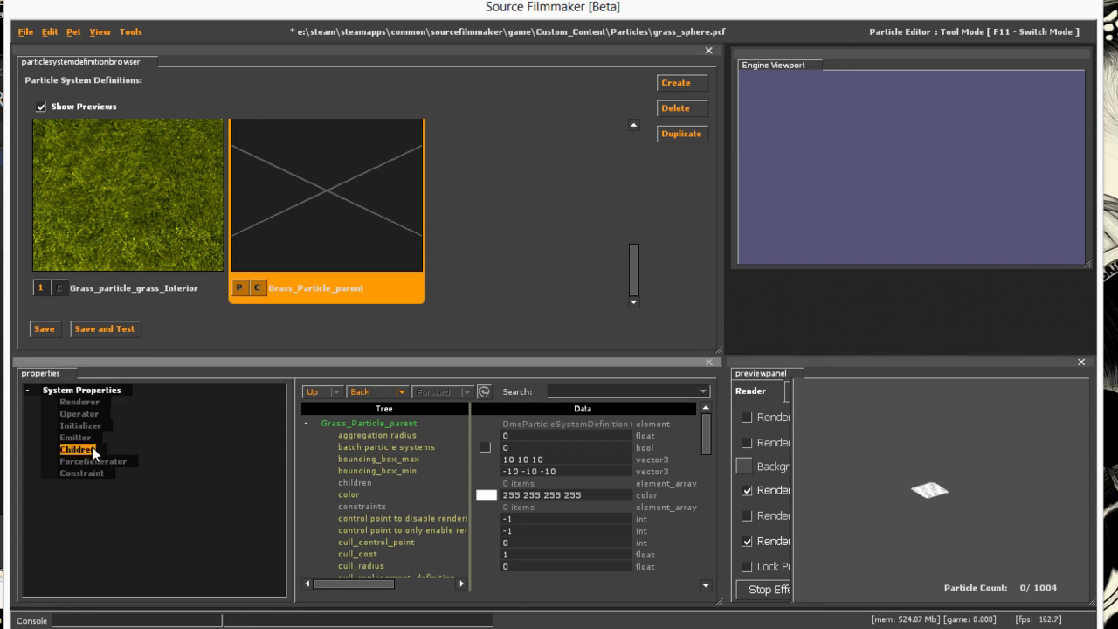
right_click(91, 447)
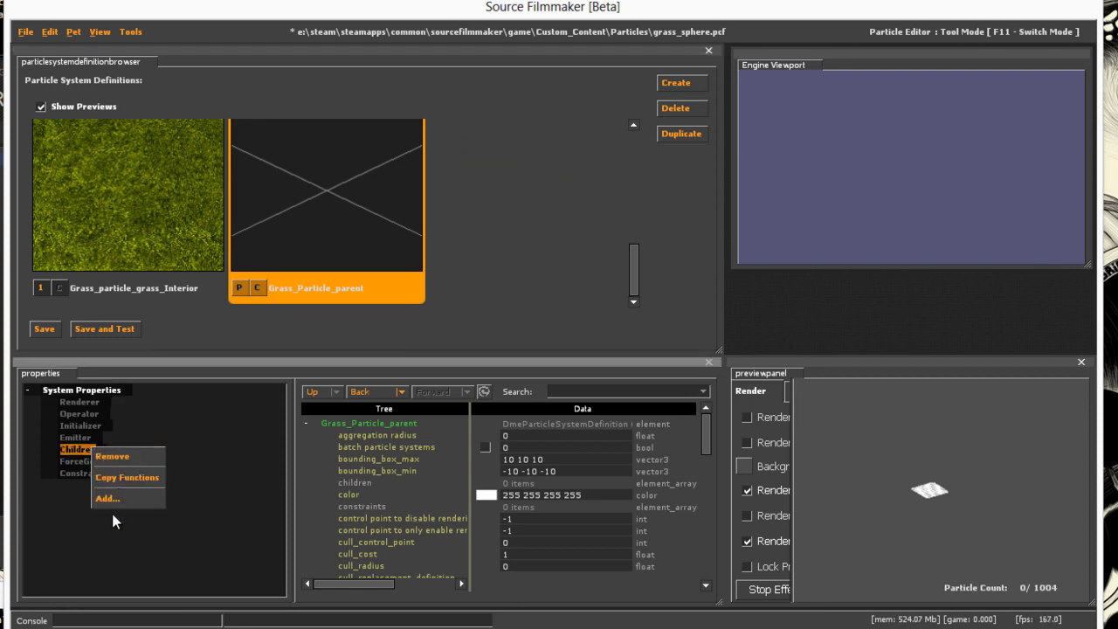
left_click(114, 498)
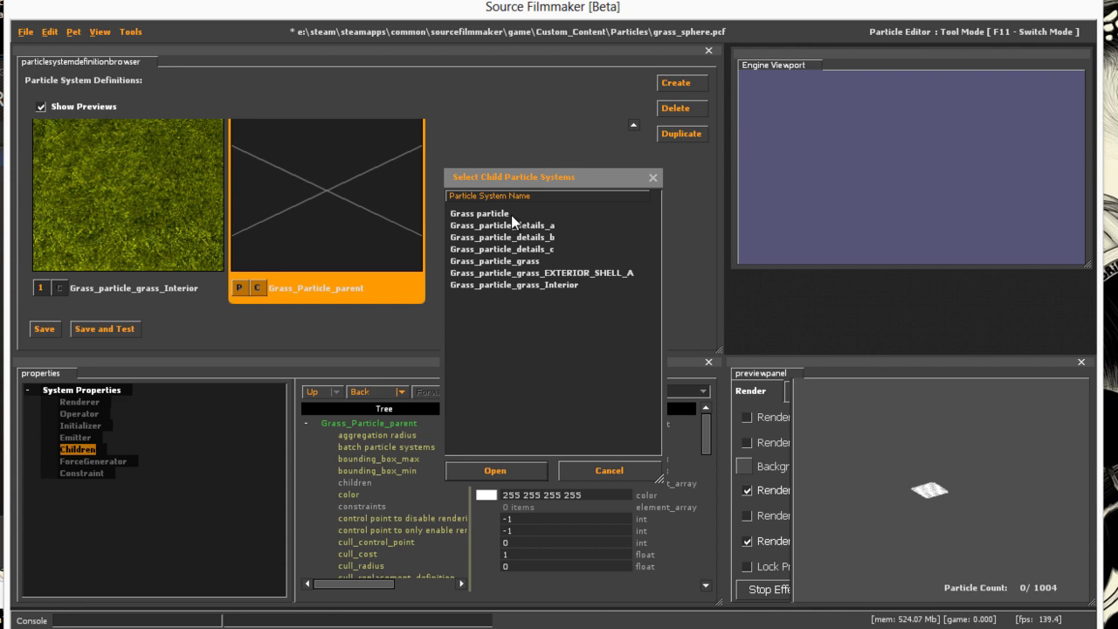
left_click(580, 273)
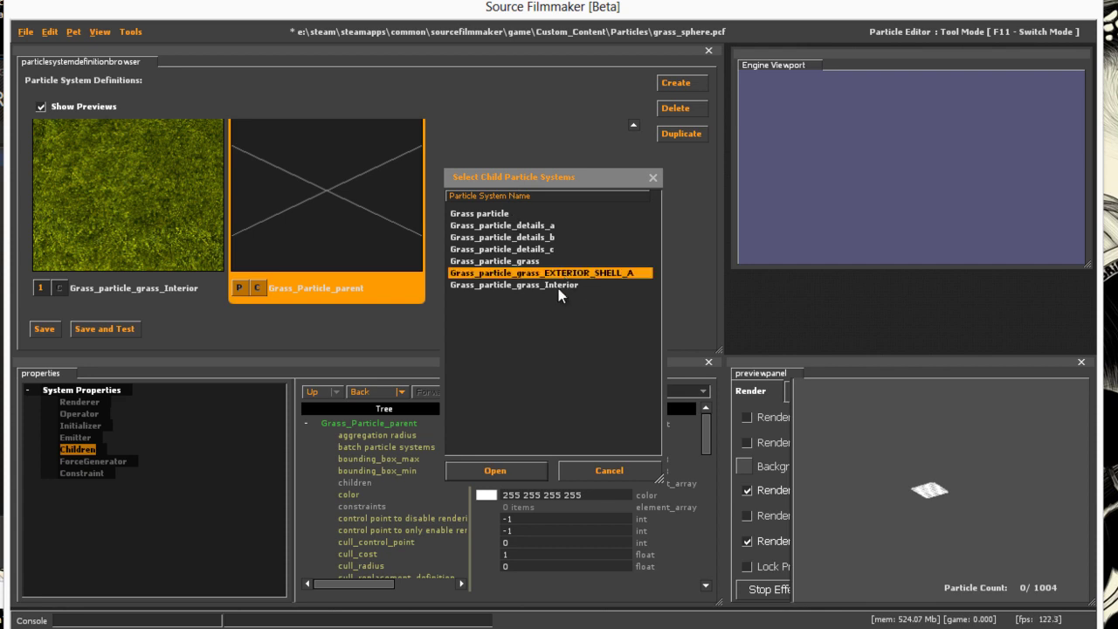
left_click(519, 469)
left_click_drag(908, 482, 913, 552)
scroll(335, 258, "up", 2)
Check the EXTERIOR_SHELL_A definition, then reselect Grass_Particle_parent to preview the grass sphere
left_click(560, 184)
scroll(936, 441, "down", 3)
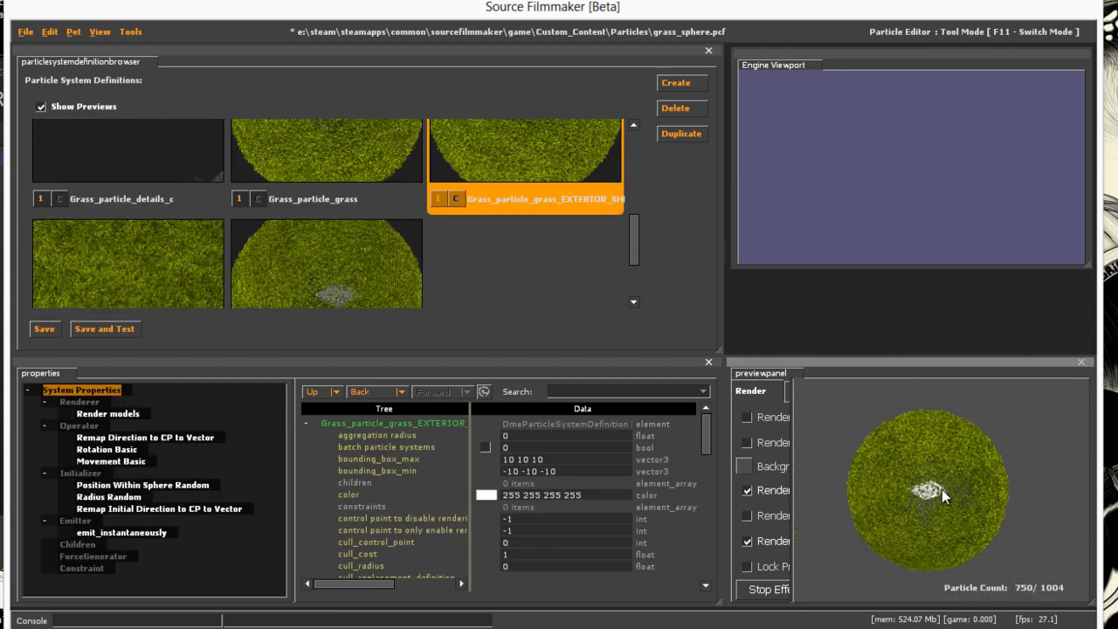
scroll(938, 440, "up", 3)
left_click_drag(1044, 492, 935, 503)
scroll(932, 507, "down", 3)
left_click(330, 264)
left_click(942, 487)
scroll(942, 487, "up", 3)
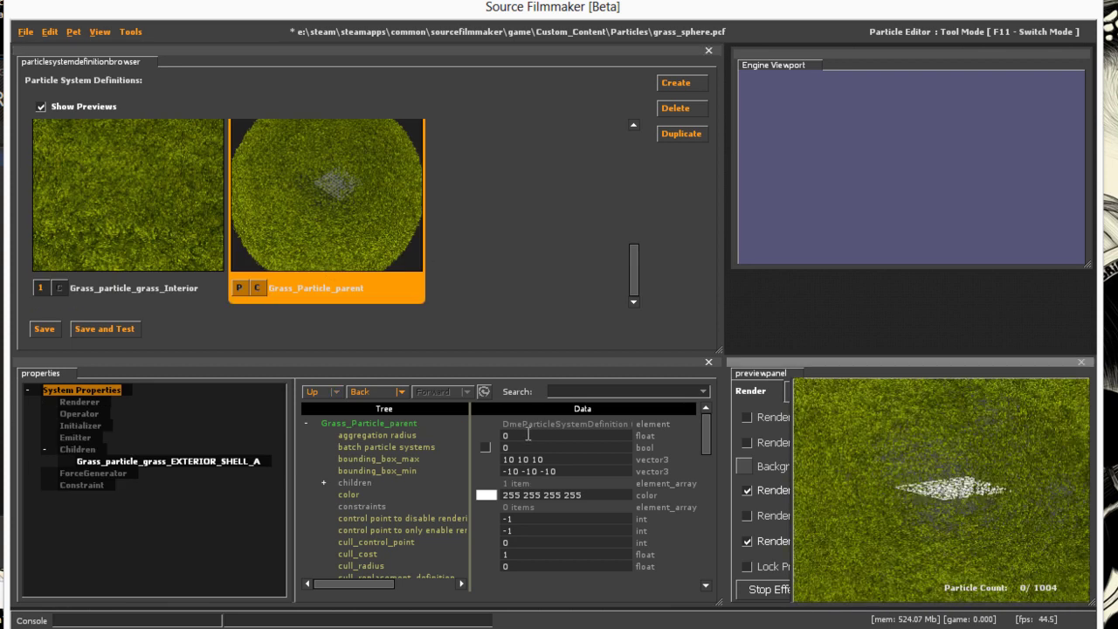
Set the preview background colour to red (255, 0, 0)
left_click(746, 467)
left_click(586, 200)
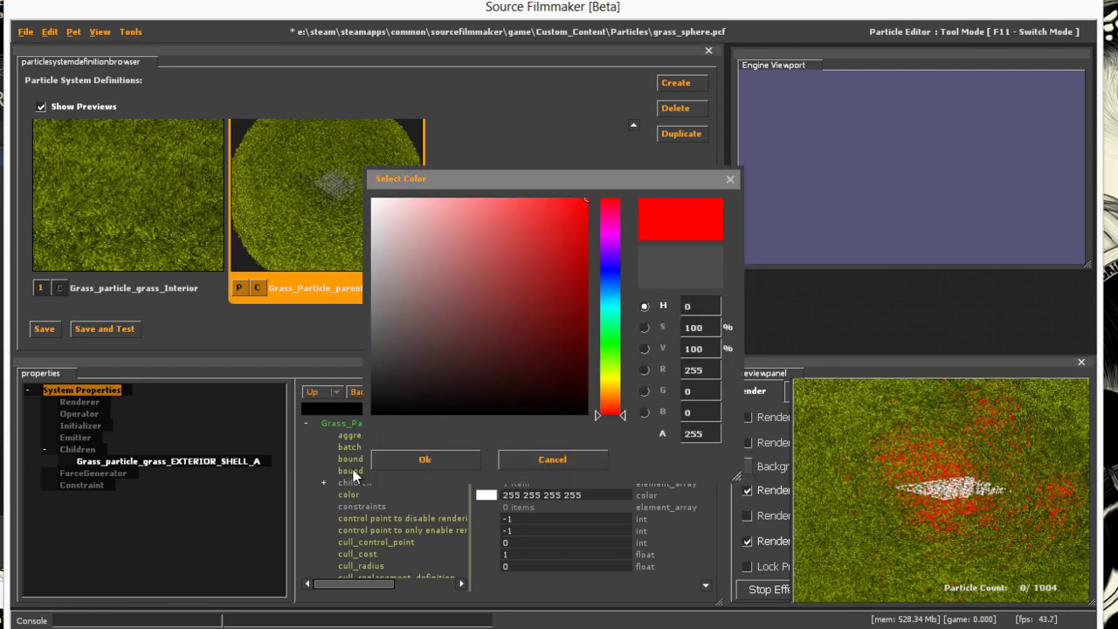